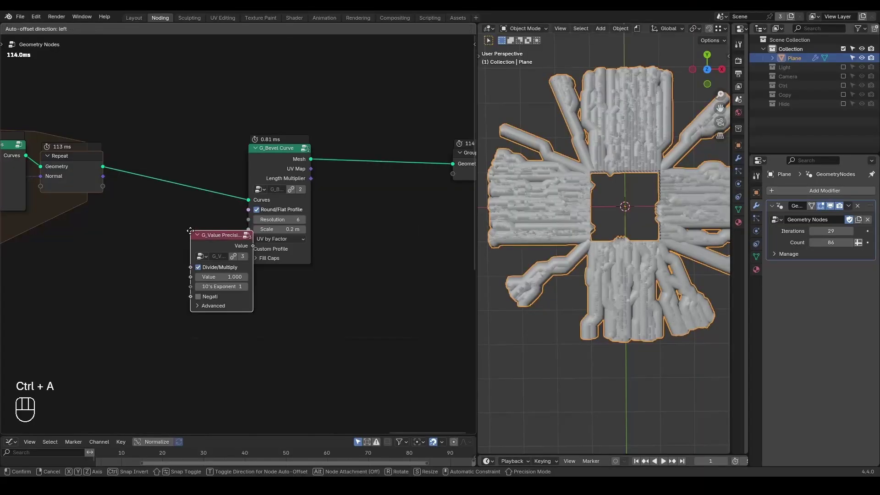
Wire a G_Value Precision node's Value into the G_Bevel Curve Scale and set its 10's Exponent to 2
left_click(165, 241)
left_click_drag(218, 251, 236, 241)
left_click_drag(225, 274, 227, 275)
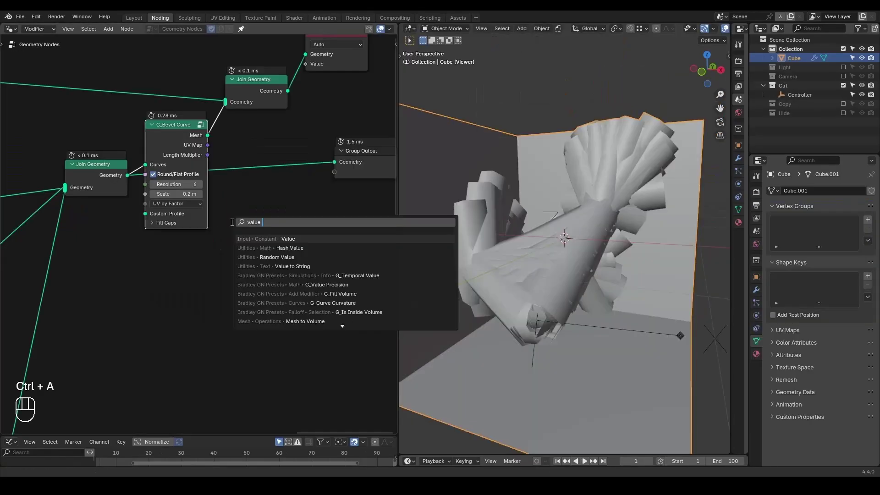
key("Down")
key("Down")
key("Down")
key("Down")
key("Down")
key("Return")
left_click(84, 249)
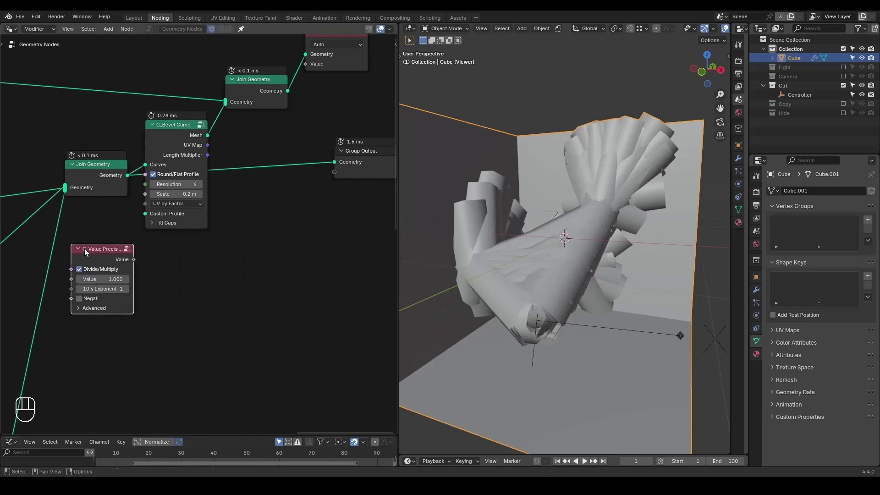
left_click_drag(134, 258, 145, 194)
left_click(128, 288)
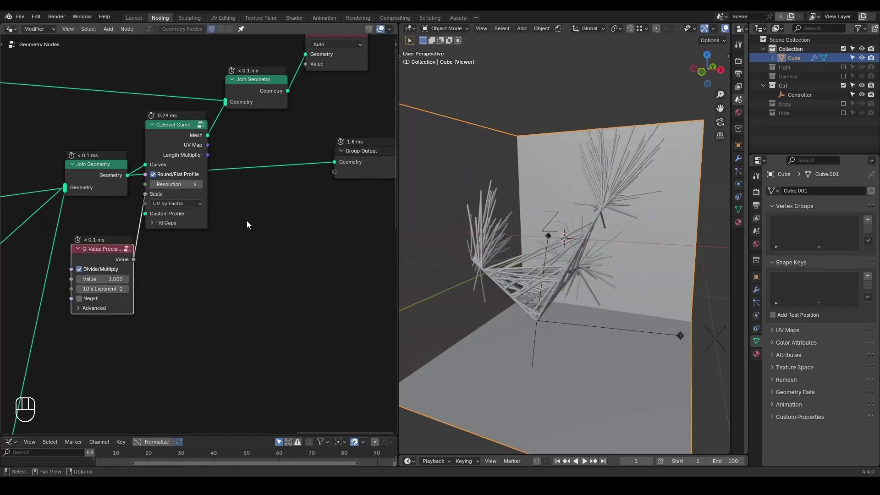
scroll(307, 216, "down", 2)
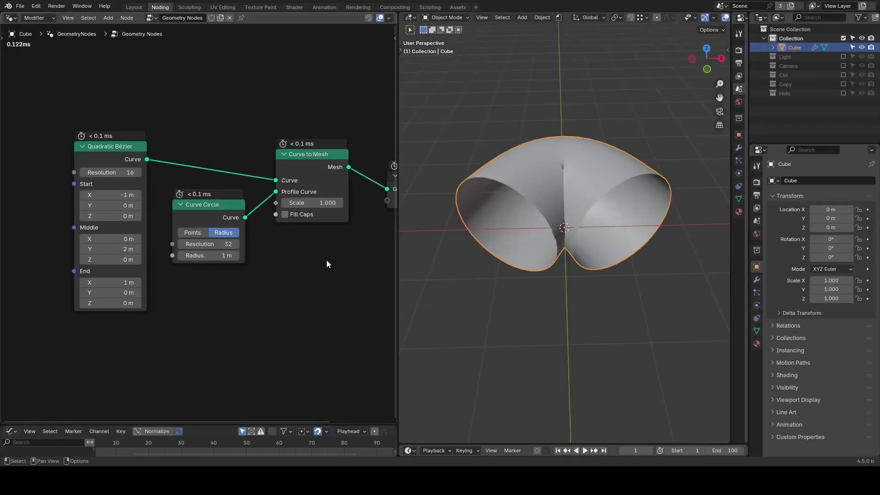
Drag the Curve to Mesh Scale from 1.000 down to 0.140, then search nodes for 'value prec'
left_click_drag(321, 202, 297, 203)
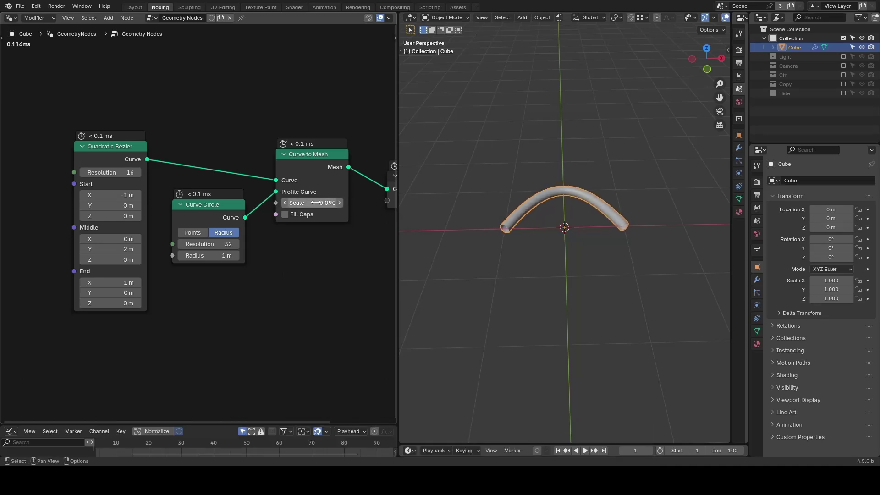
left_click_drag(320, 203, 321, 203)
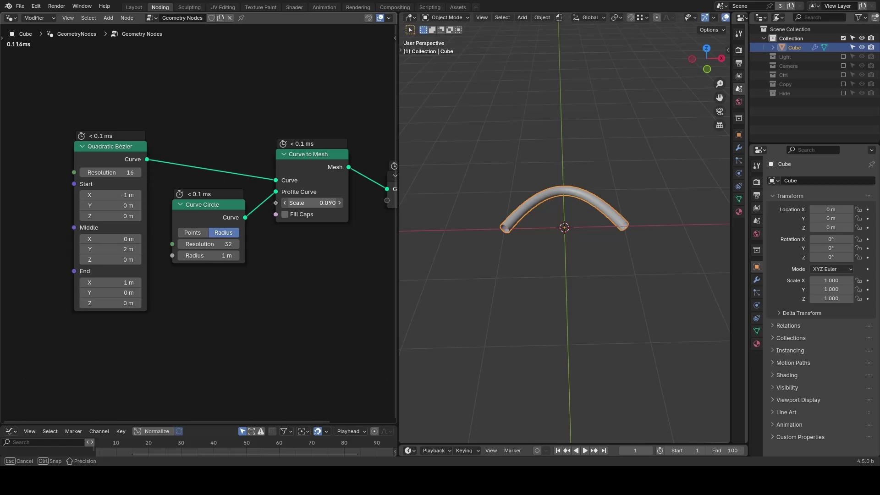
mouse_move(321, 203)
left_mouse_down()
mouse_move(348, 202)
mouse_move(318, 202)
mouse_move(334, 202)
mouse_move(324, 203)
left_mouse_up()
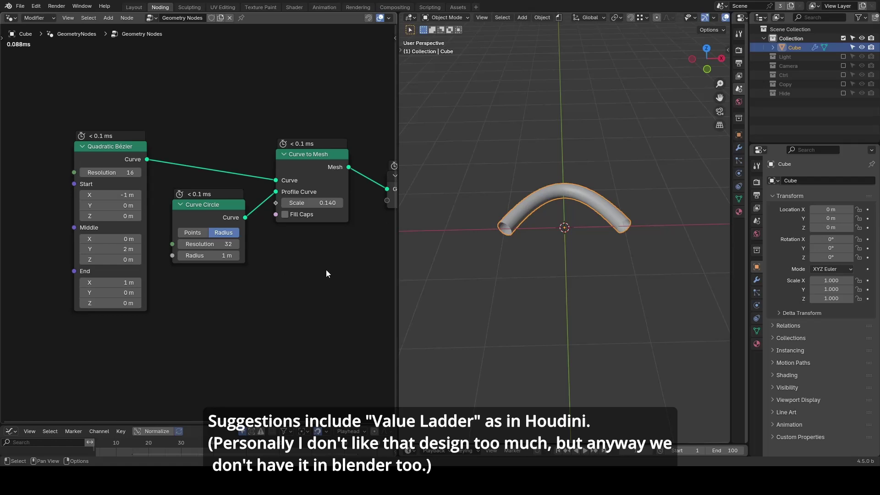
key("shift+a")
type("val")
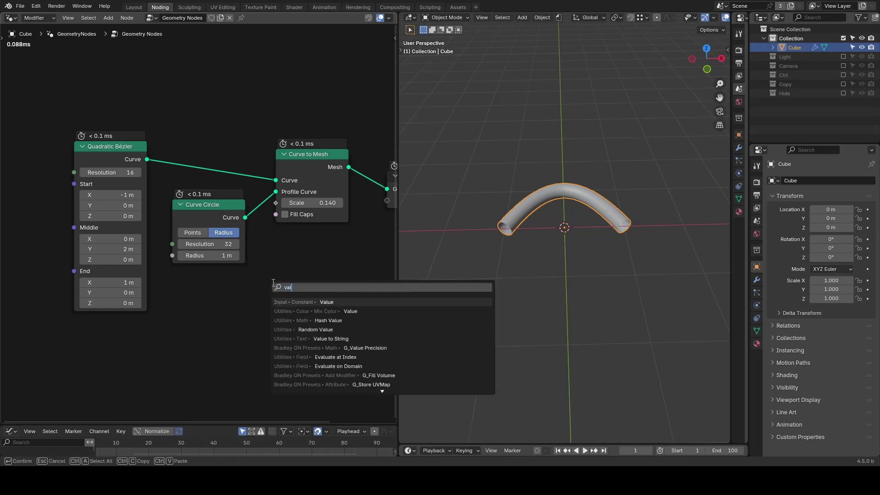
type("ue prec")
Place G_Value Precision below the Curve Circle, drive Curve to Mesh Scale with it, and set Value 2.600
key("Return")
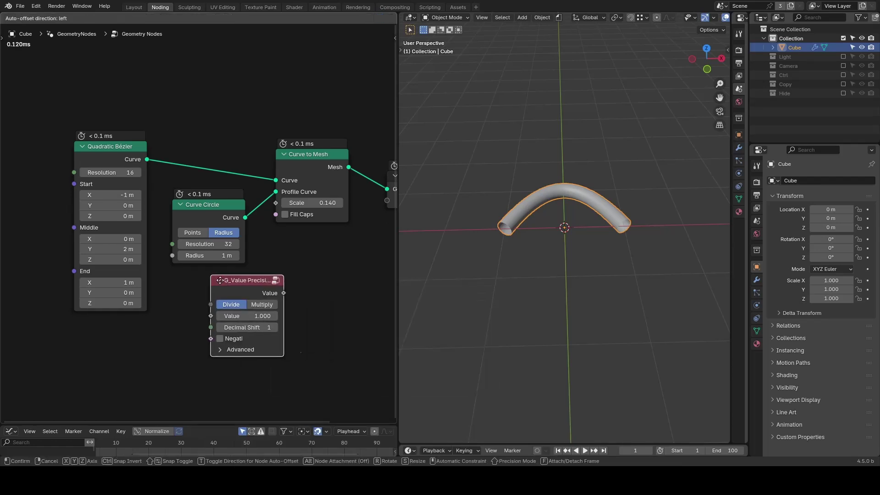
left_click(181, 281)
left_click_drag(238, 294, 275, 203)
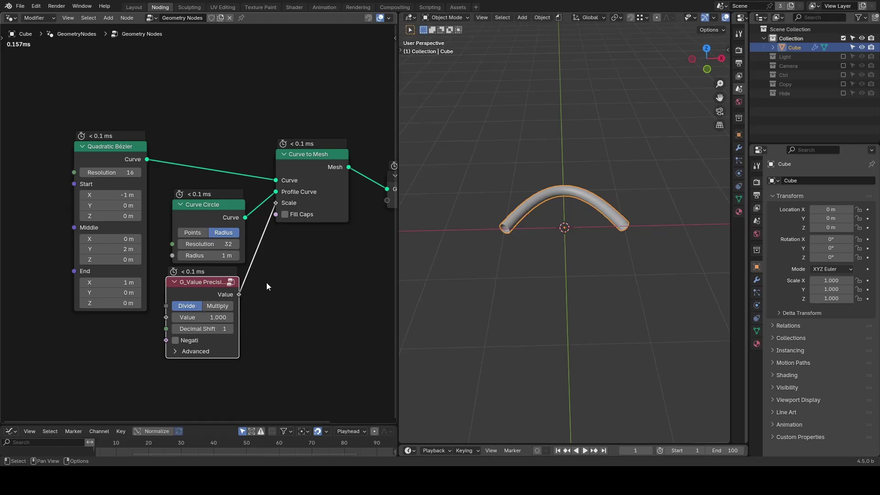
mouse_move(215, 317)
left_mouse_down()
mouse_move(250, 317)
mouse_move(232, 317)
left_mouse_up()
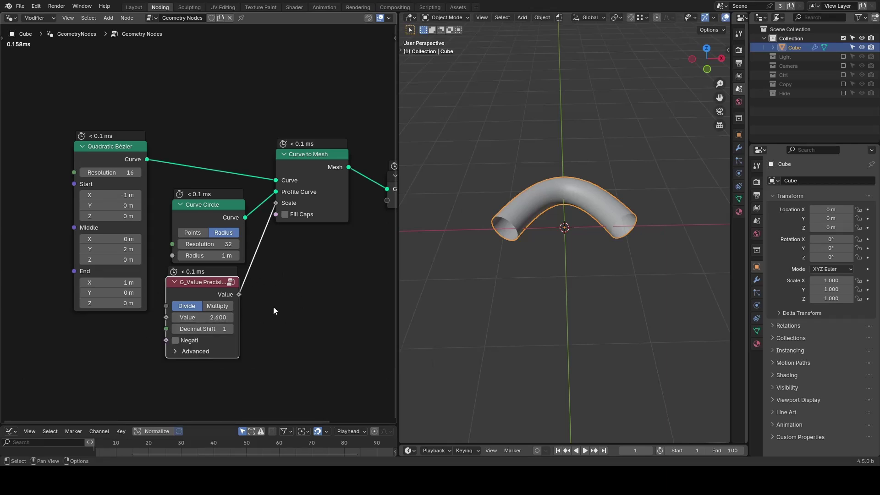
Sketch a 1/10 annotation note beside the G_Value Precision node
key("BackSpace")
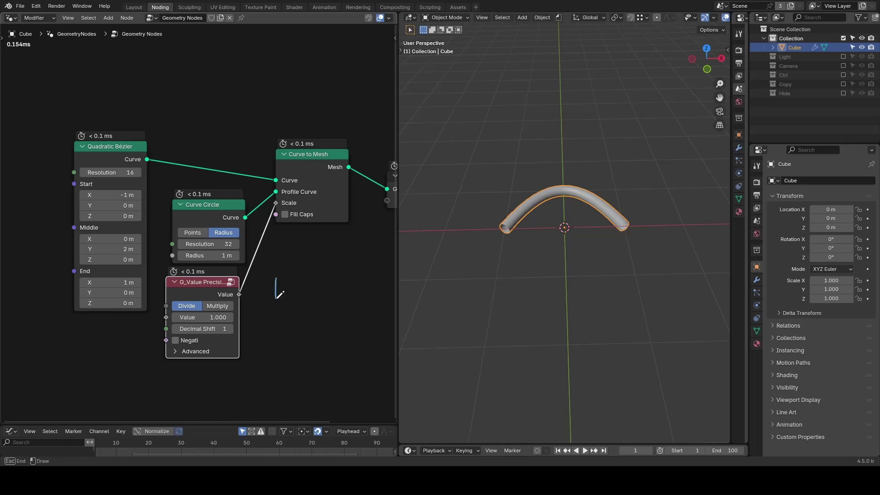
left_click_drag(275, 279, 276, 298)
mouse_move(302, 270)
left_mouse_down()
mouse_move(270, 330)
mouse_move(286, 335)
mouse_move(334, 314)
left_mouse_up()
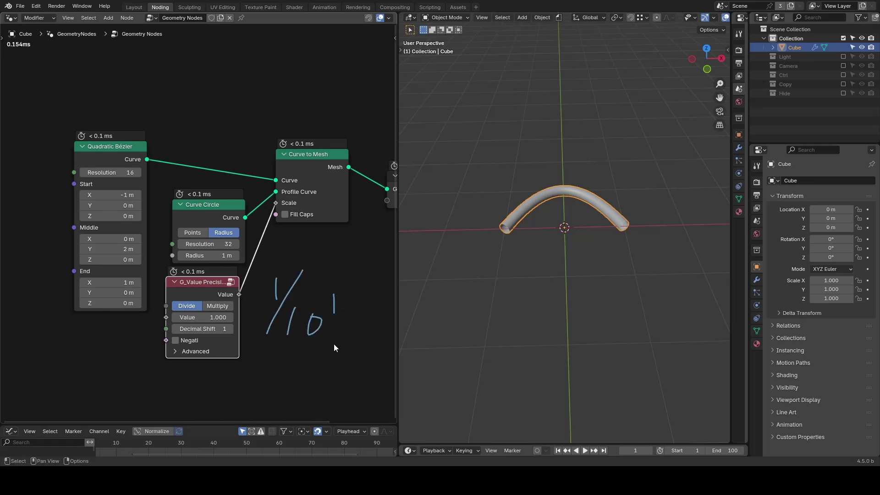
middle_click_drag(307, 340, 292, 303)
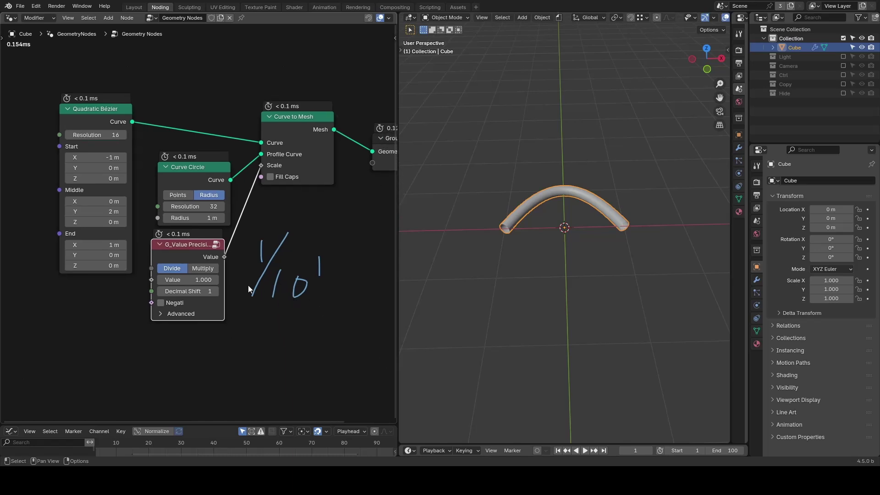
Set Decimal Shift to 2, enter Value 2.7, and add a 1/10² note below the first
left_click(216, 290)
left_click(178, 279)
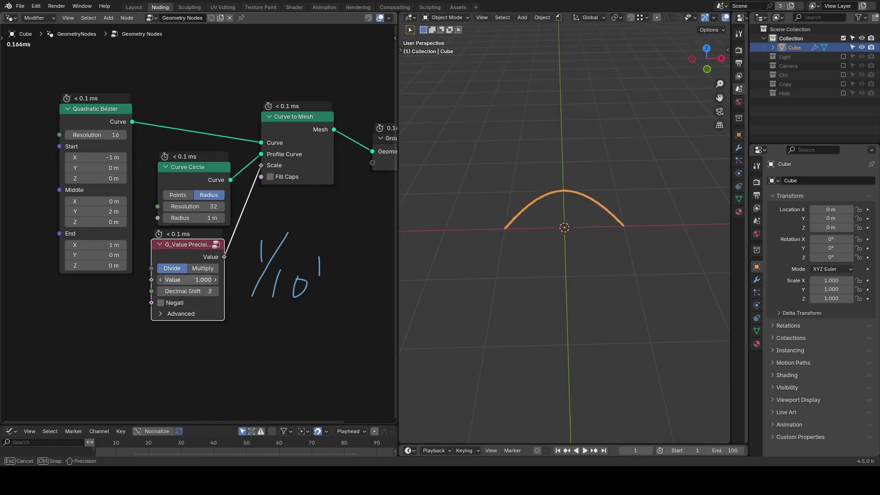
type("2.7")
key("Return")
mouse_move(254, 319)
left_mouse_down()
mouse_move(270, 364)
mouse_move(294, 358)
mouse_move(289, 346)
mouse_move(310, 342)
left_mouse_up()
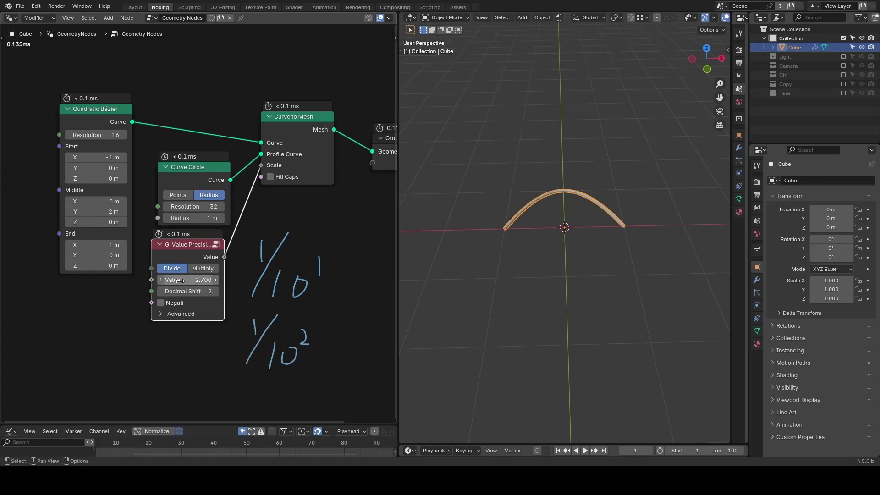
left_click_drag(182, 281, 226, 281)
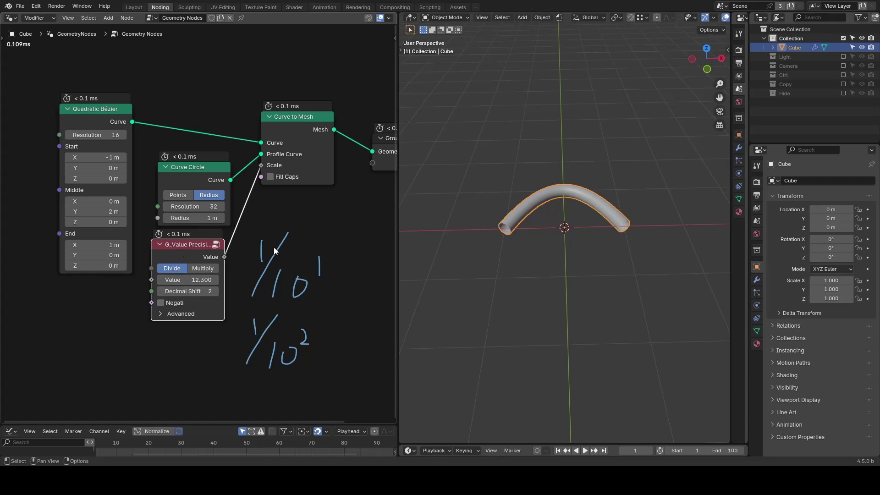
Set the G_Value Precision Value to 5 and save an incremental copy of the file
left_click(200, 280)
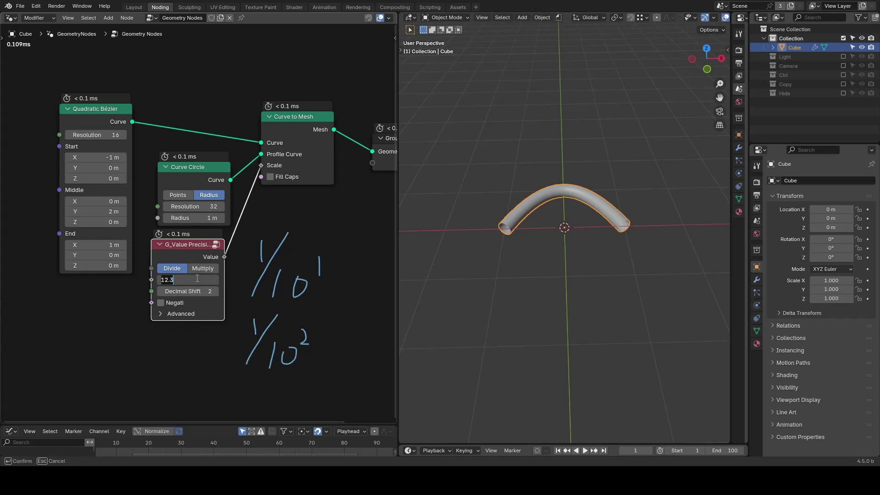
type("15")
key("Return")
left_click(200, 280)
type("55")
key("Return")
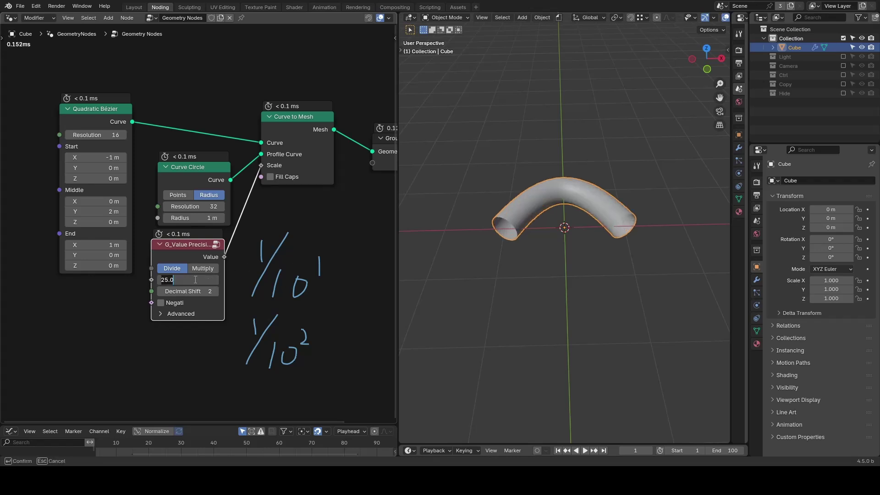
left_click(199, 280)
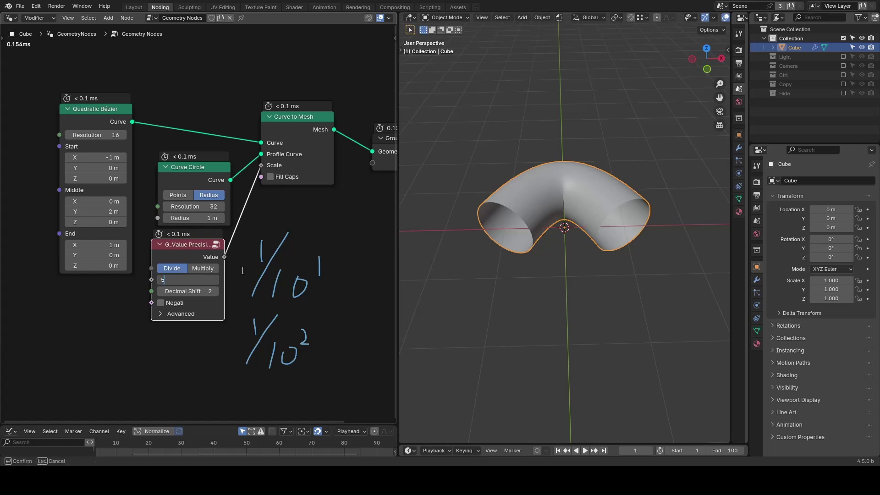
type("5")
key("Return")
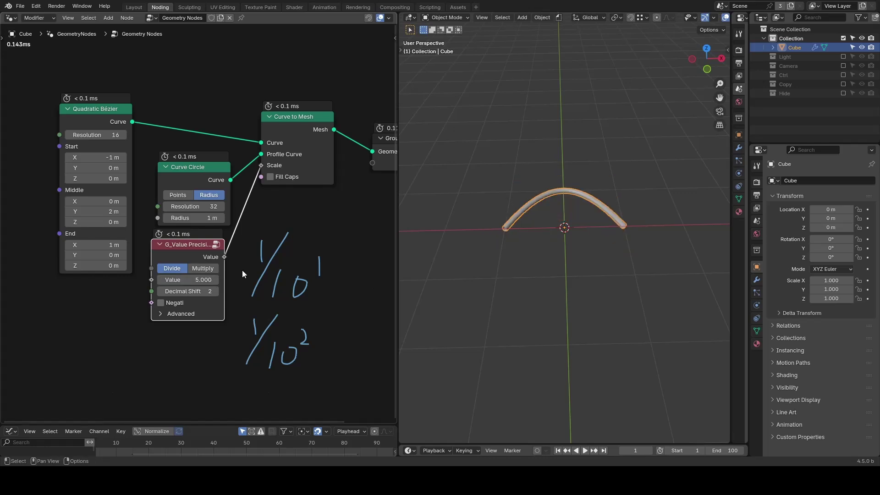
key("ctrl+alt+s")
key("shift+d")
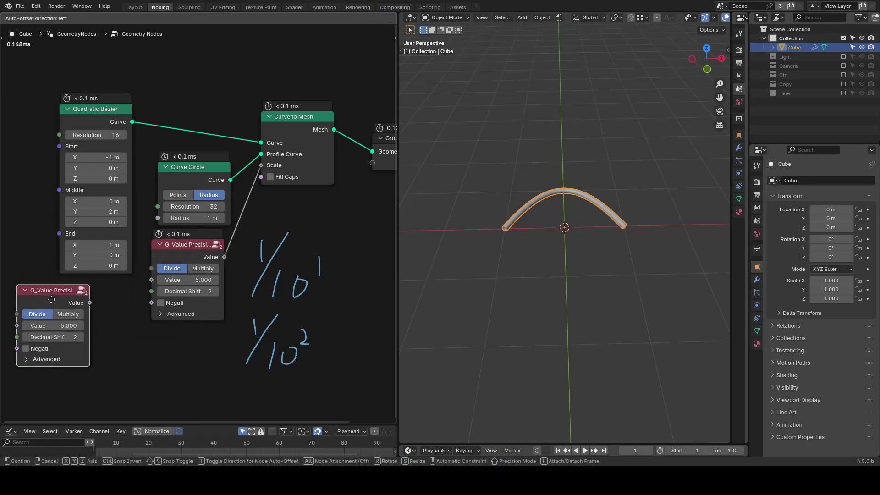
Place the copied G_Value Precision node and link its Value to the Curve Circle Radius
left_click(55, 301)
left_click_drag(93, 305, 164, 218)
middle_click_drag(112, 303, 167, 258)
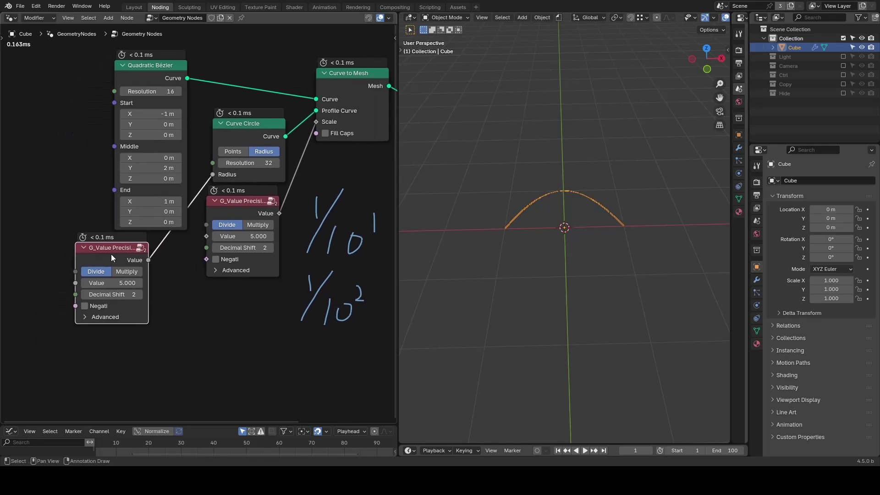
Make two more G_Value Precision copies, dropping the last one at the lower left
key("shift+d")
left_click(207, 304)
key("shift+d")
left_click(109, 365)
middle_click_drag(254, 395, 249, 315)
scroll(249, 314, "down", 1)
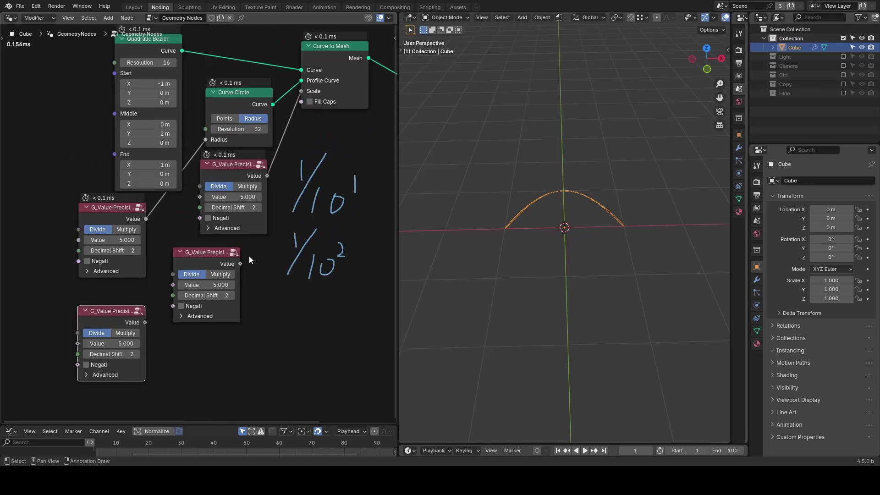
Expand the middle copy's Advanced options and move the lower copy down and right
left_click(215, 228)
left_click_drag(196, 251, 217, 323)
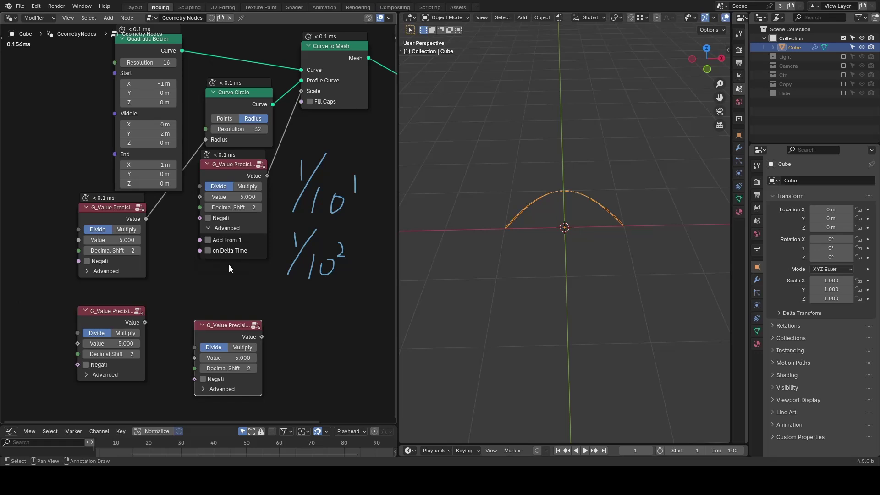
key("ctrl+z")
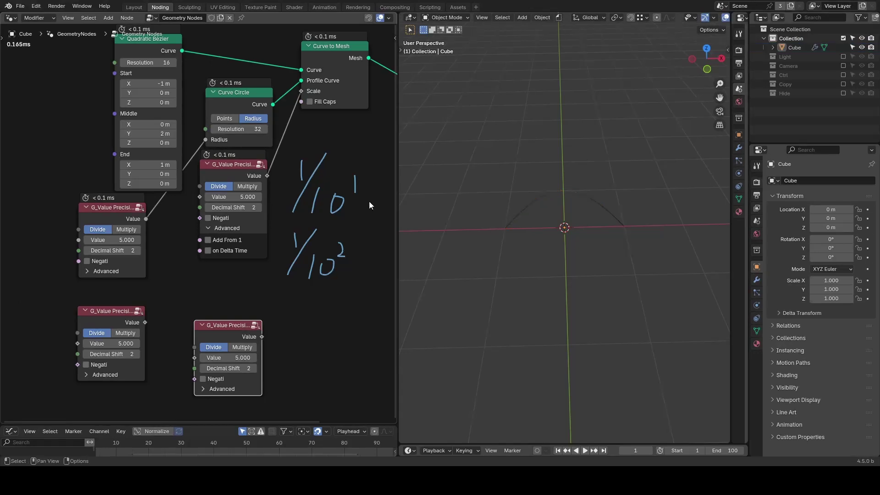
Erase the handwritten annotations and delete the old nodes, keeping one G_Value Precision
scroll(370, 201, "down", 1)
right_click_drag(338, 153, 293, 164)
key("Escape")
mouse_move(317, 38)
left_mouse_down()
mouse_move(163, 245)
mouse_move(94, 277)
left_mouse_up()
key("x")
left_click(195, 357)
key("x")
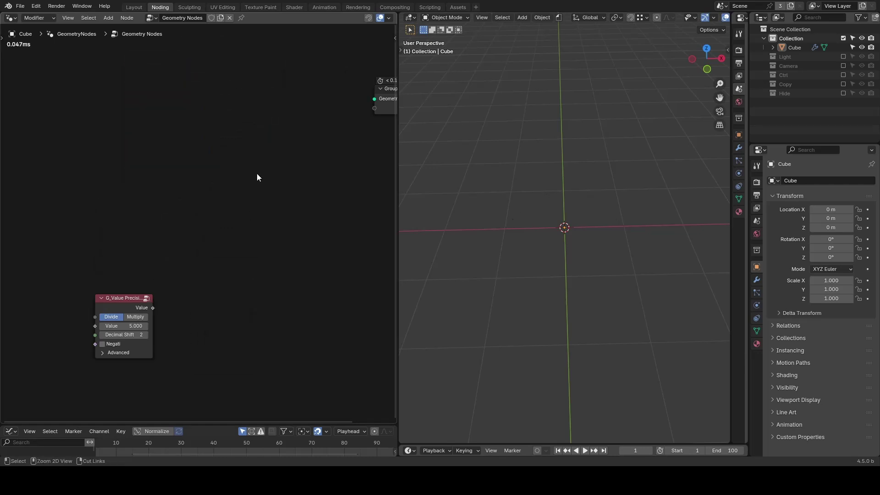
Add a G_Normal Displacement node via search 'normal disp'
key("shift+a")
type("normal disp")
key("Return")
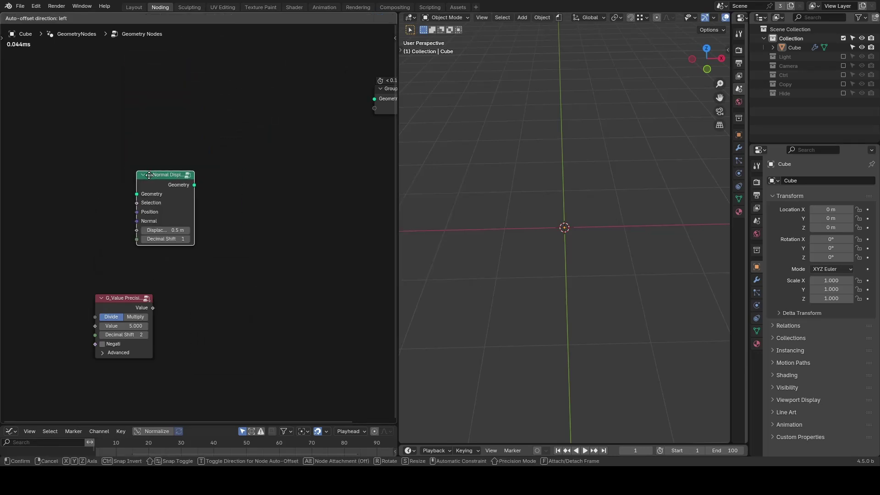
left_click(205, 188)
scroll(251, 166, "up", 2)
Add a G_Solidify node to the upper right
key("shift+a")
type("solidify")
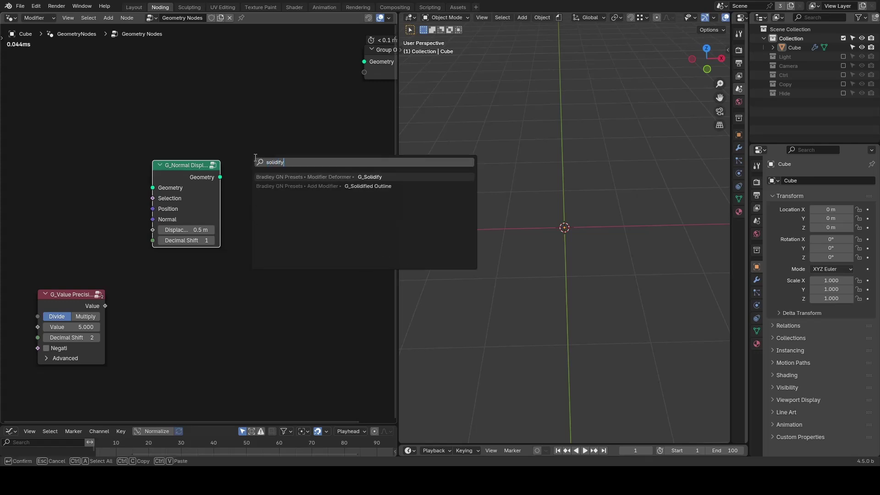
key("Return")
left_click(268, 153)
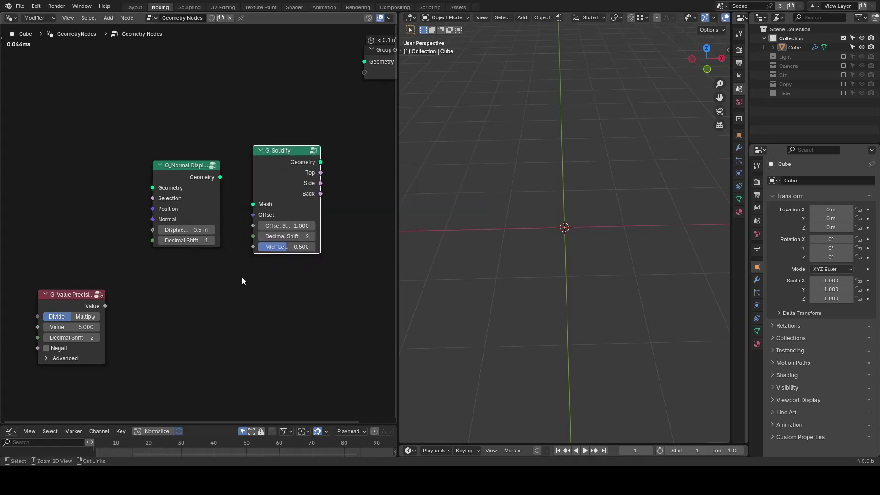
Add a G_Fill Volume node below the others
key("shift+a")
type("fill volu")
key("Return")
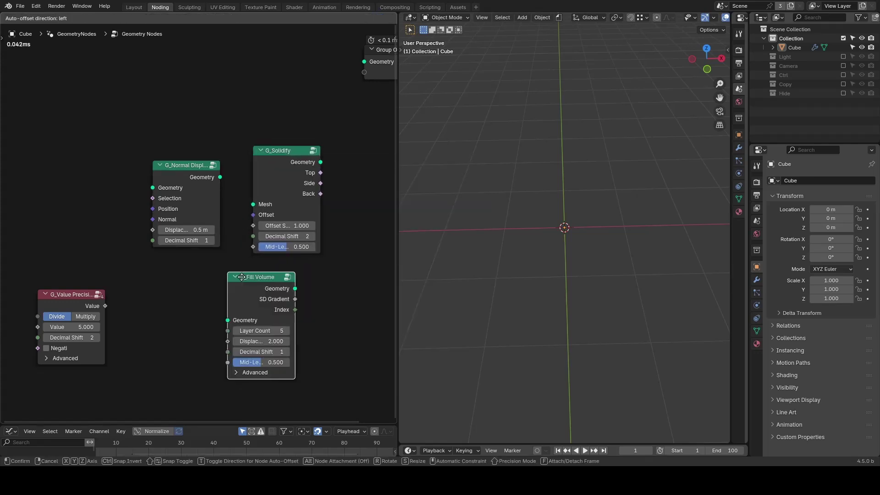
left_click(199, 269)
Add a G_Array on Splines node and draw an arrow beside its inputs
key("shift+a")
type("array on")
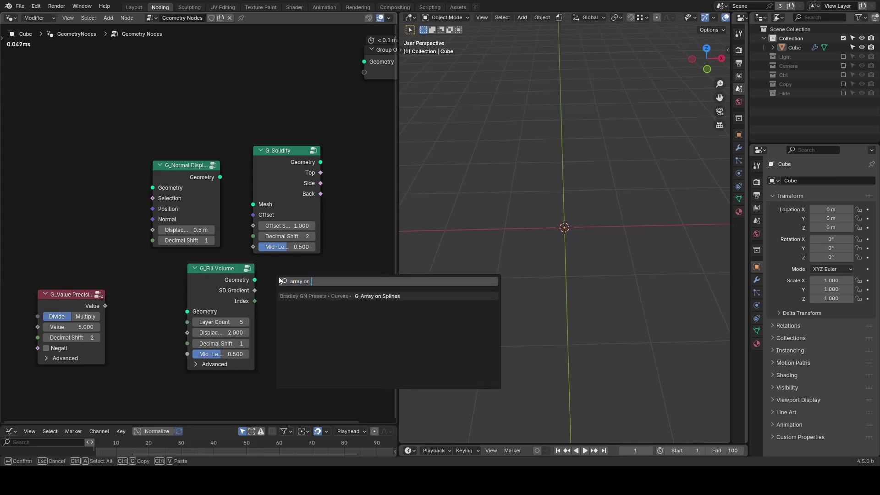
key("Return")
left_click(314, 266)
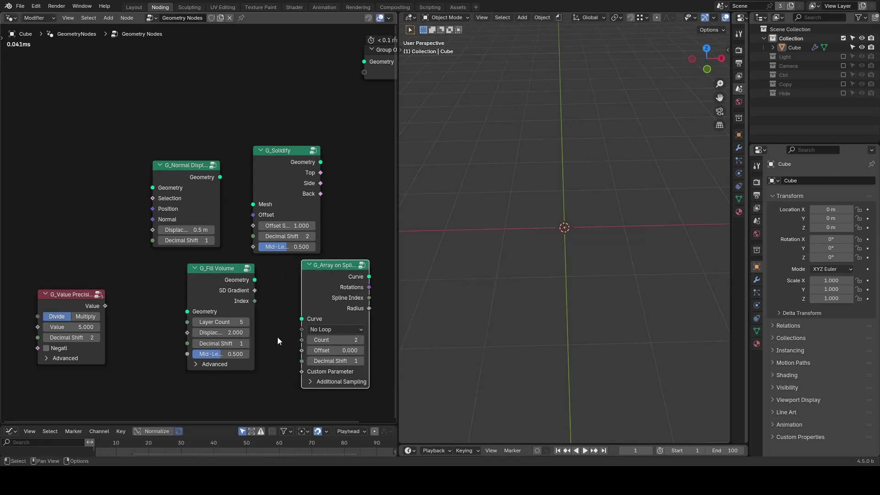
left_click(287, 351)
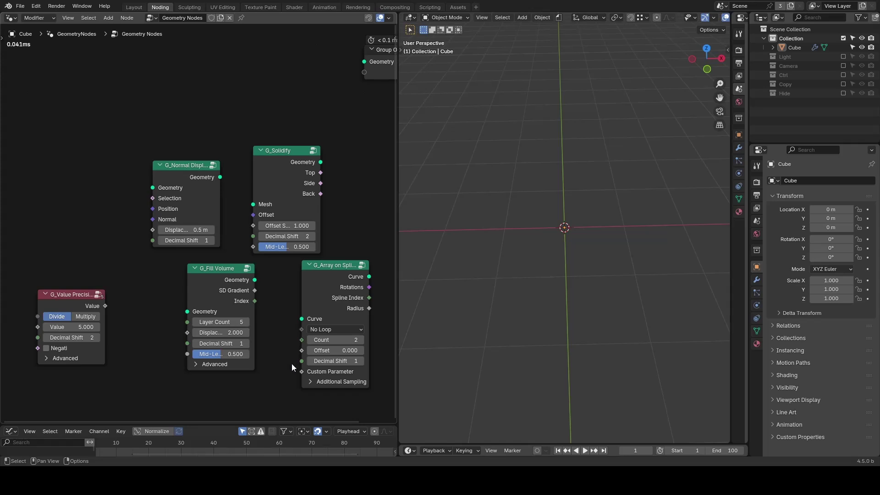
mouse_move(291, 364)
left_mouse_down("ctrl+alt")
mouse_move(281, 355)
mouse_move(300, 342)
mouse_move(291, 360)
left_mouse_up("ctrl+alt")
Draw arrows by the Decimal Shift inputs of G_Fill Volume and G_Solidify
mouse_move(178, 345)
left_mouse_down("ctrl+alt")
mouse_move(170, 326)
mouse_move(180, 333)
left_mouse_up("ctrl+alt")
mouse_move(242, 237)
left_mouse_down("ctrl+alt")
mouse_move(236, 226)
mouse_move(249, 225)
mouse_move(246, 233)
left_mouse_up("ctrl+alt")
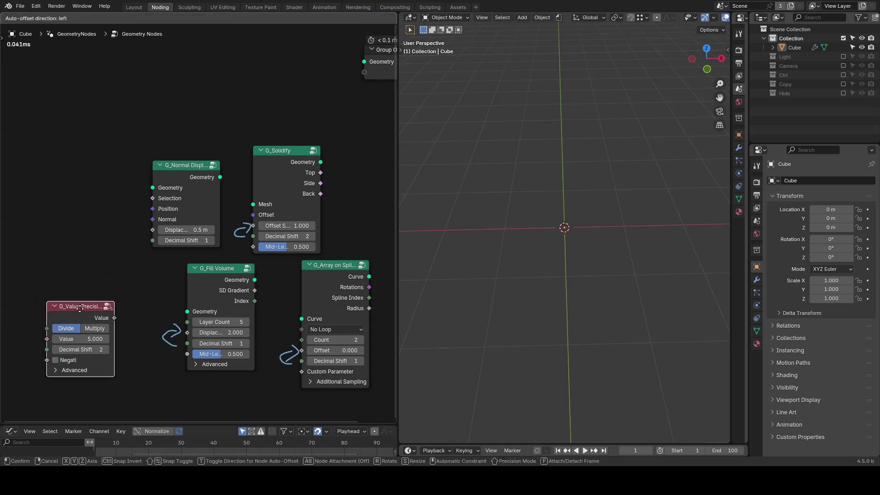
left_click(78, 313)
Duplicate the G_Value Precision node twice, stacking both copies above it
key("shift+d")
left_click(51, 196)
key("shift+d")
left_click(48, 94)
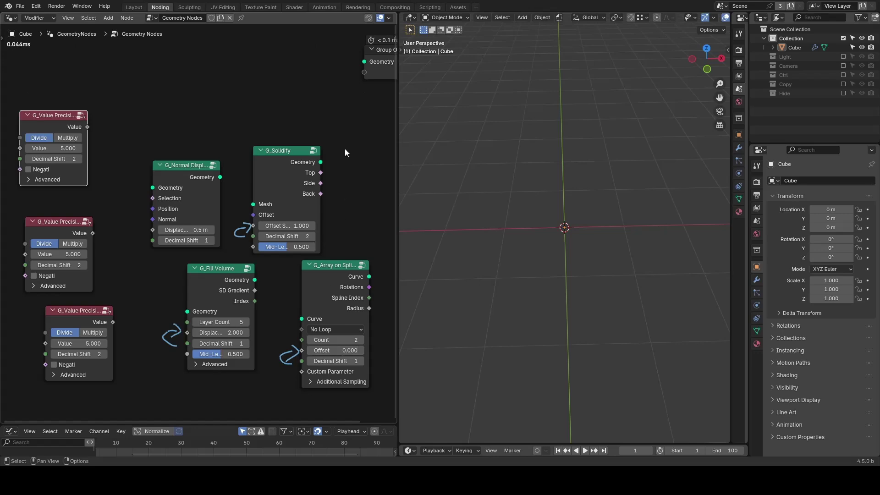
scroll(356, 148, "down", 1)
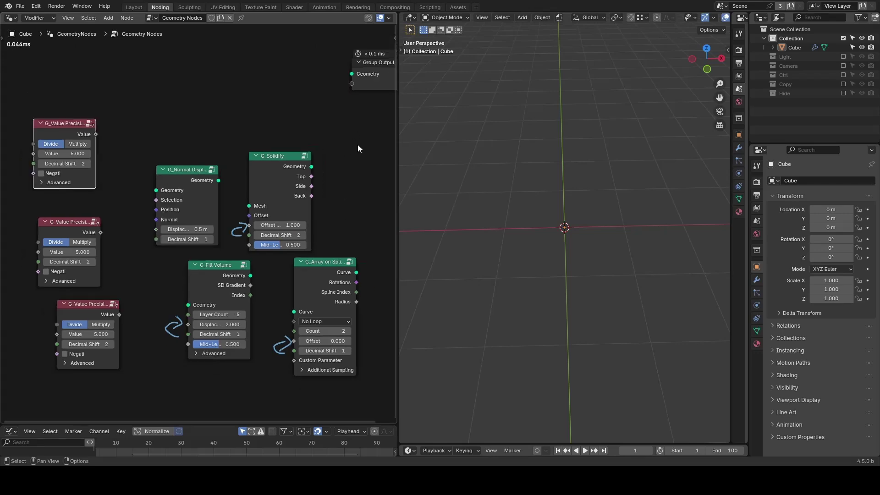